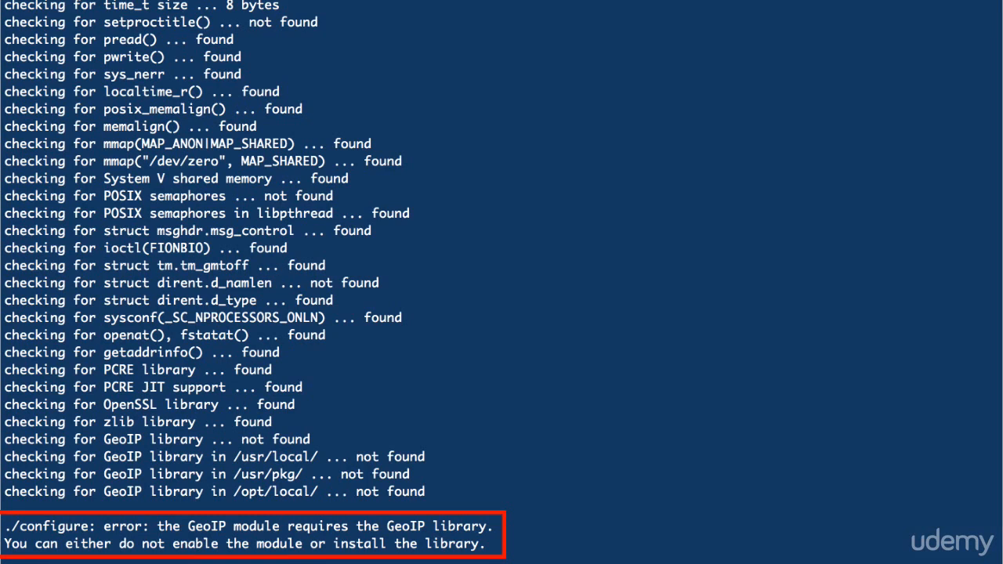
text(apt-get install libgeoip-dev)
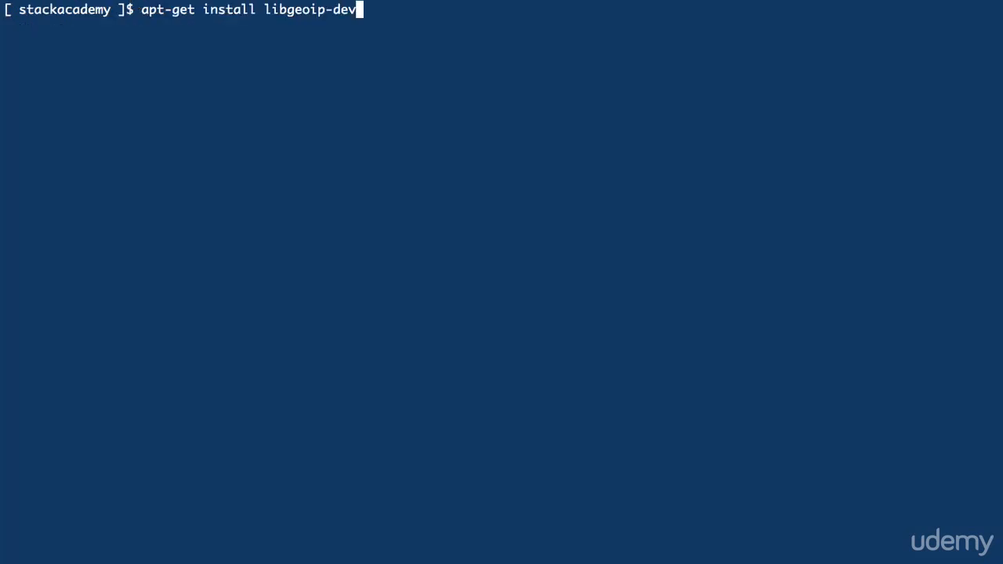
- Install the libgeoip-dev GeoIP development library with apt-get, confirming with y
key(Return)
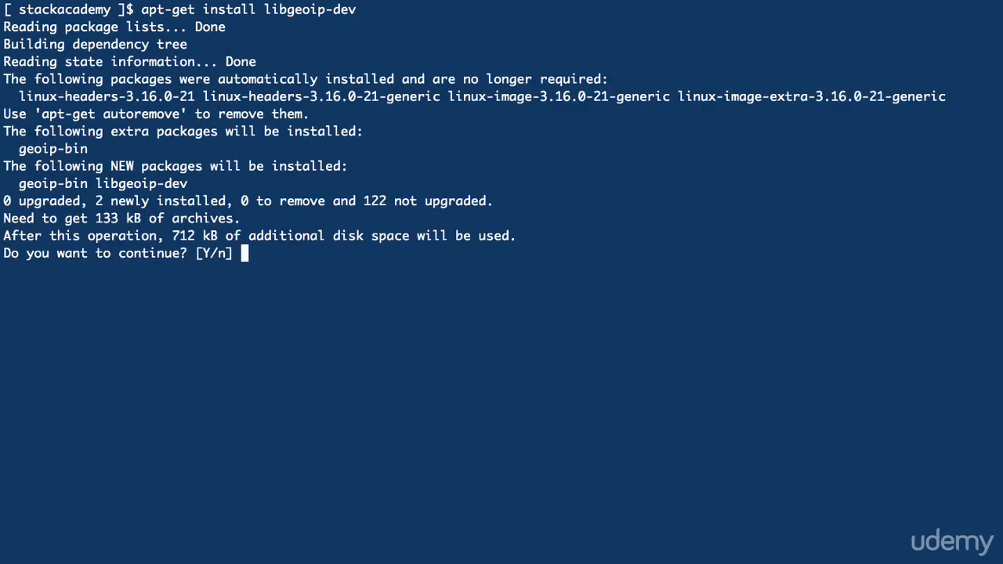
text(y)
key(Return)
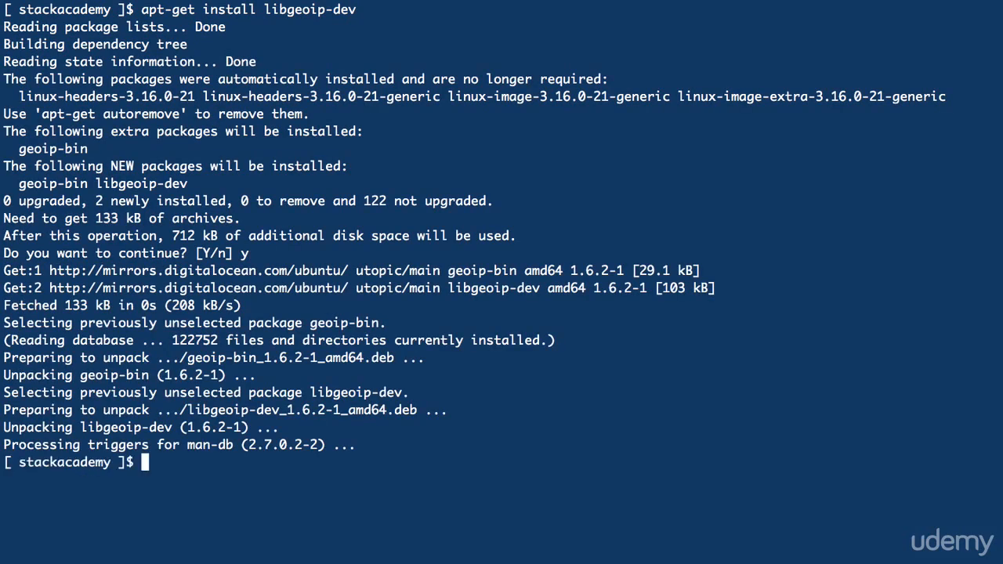
key(ctrl+l)
text(./configure --sbin-path=/usr/bin/nginx --conf-path=/etc/nginx/nginx.conf --error-log-path=/var/log/nginx/error.log --http-log-path=/var/log/nginx/access.log --with-debug --with-pcre --with-http_ssl_module --with-http_mp4_module --with-http_geoip_module)
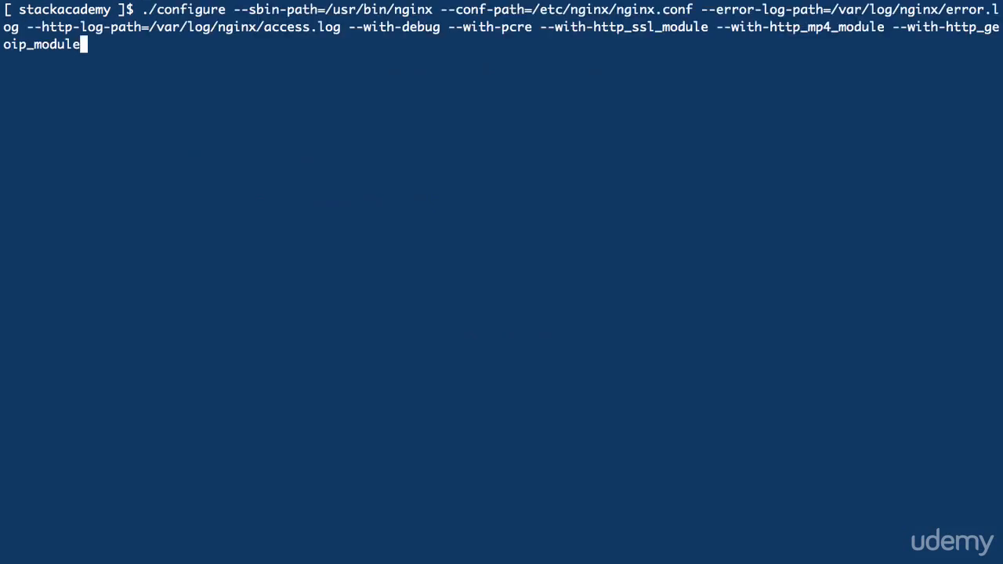
- Reconfigure nginx with --with-http_geoip_module, then compile and install it
key(Return)
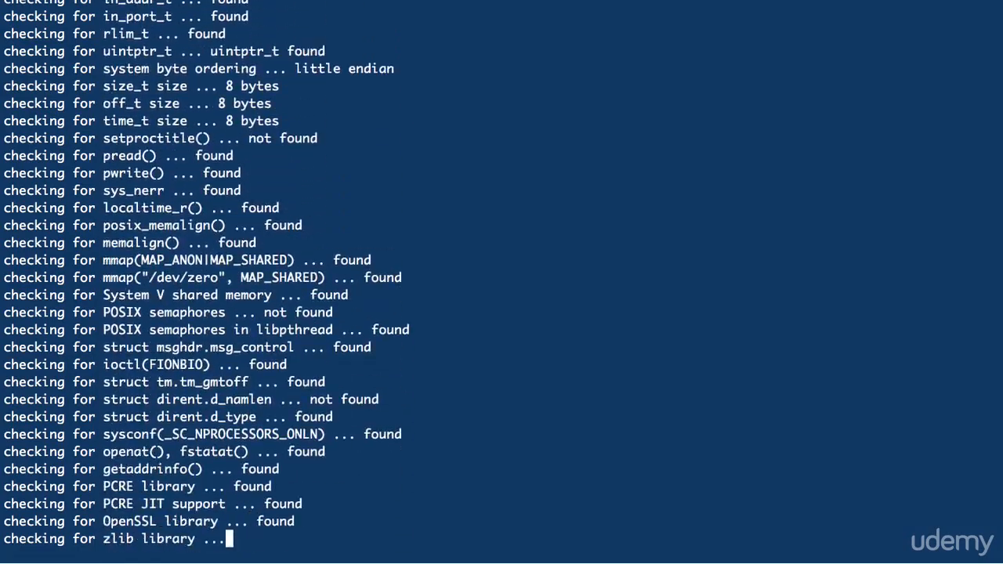
text(make)
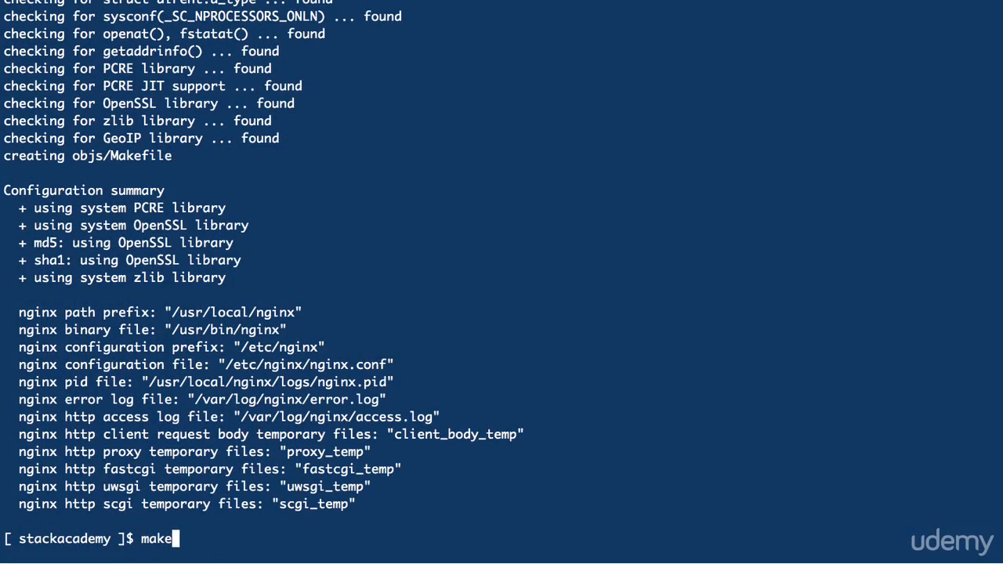
key(Return)
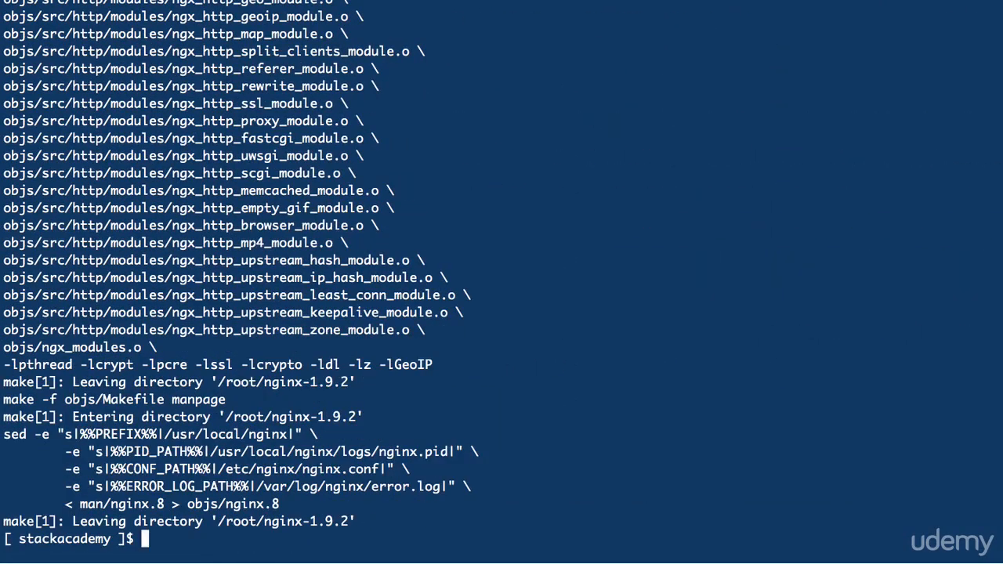
text(make install)
key(Return)
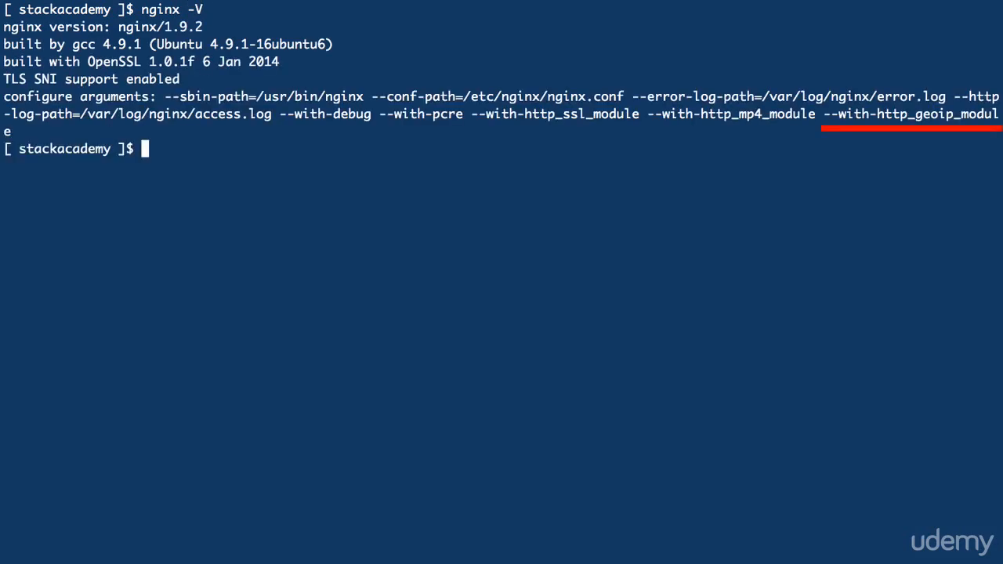
text(service nginx reload)
key(Return)
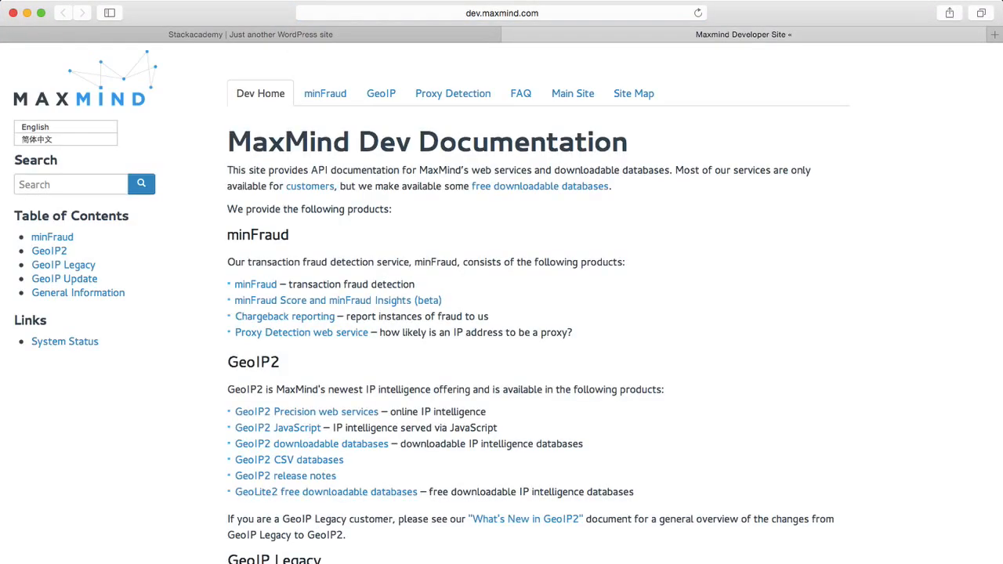
scroll(502, 313, down, 3)
scroll(502, 313, down, 2)
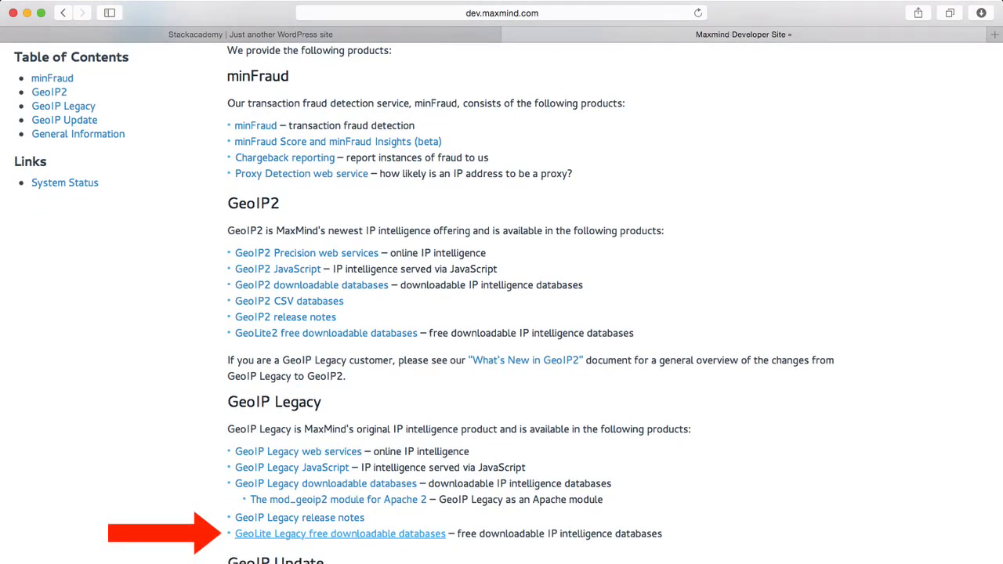
- Reach the GeoLite Legacy databases page and get the GeoLite Country Binary/gzip link options
click(317, 532)
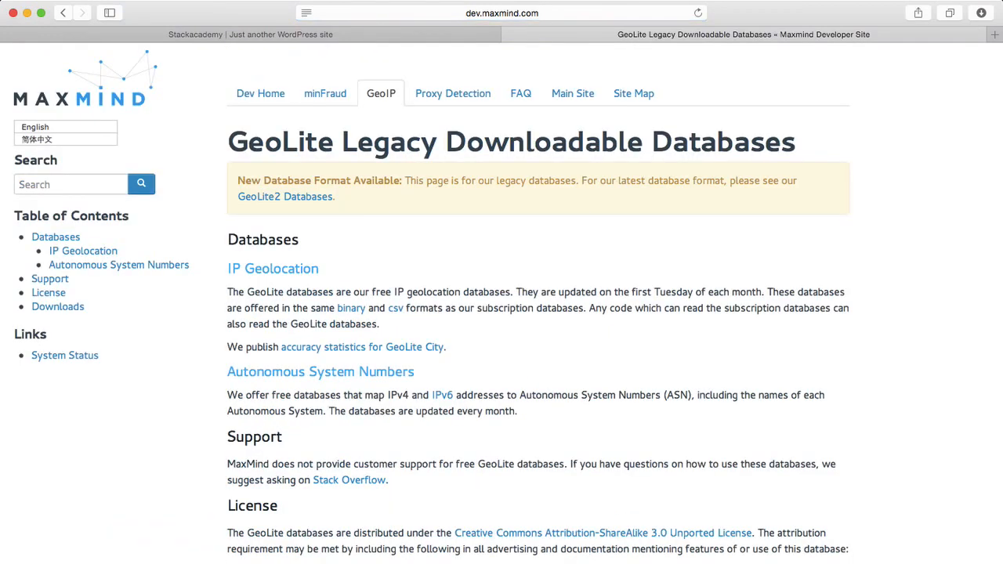
scroll(501, 314, down, 5)
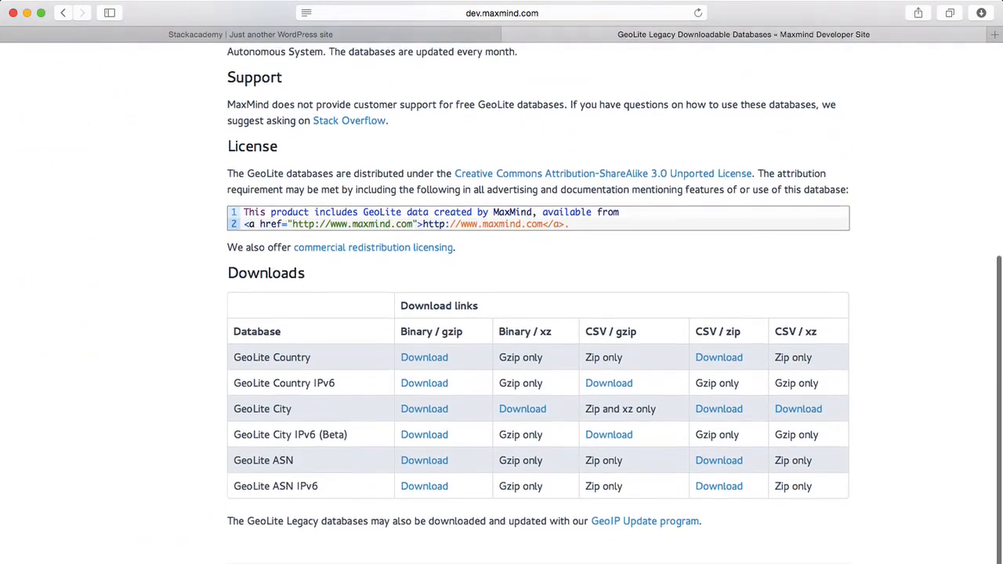
scroll(502, 313, down, 1)
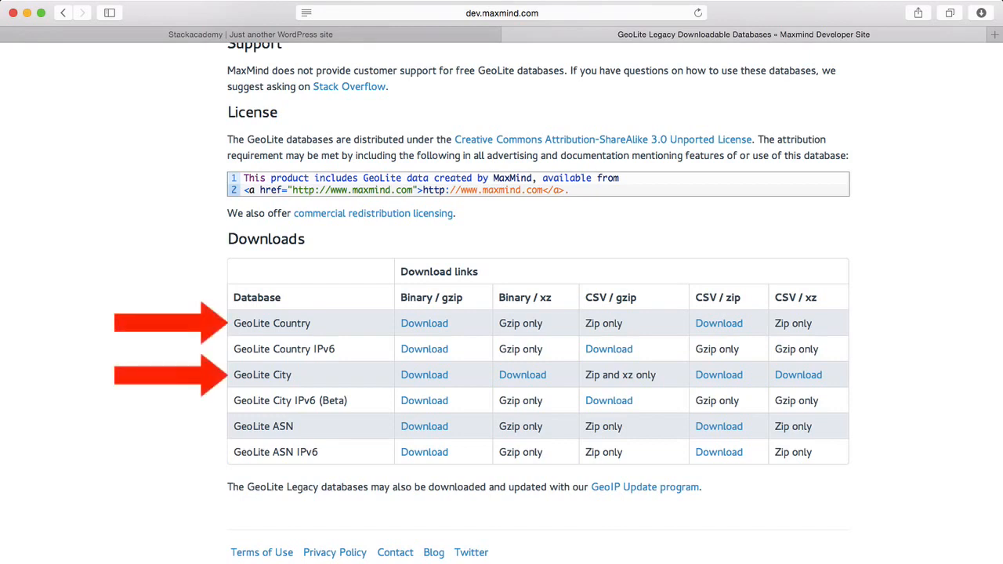
right_click(443, 323)
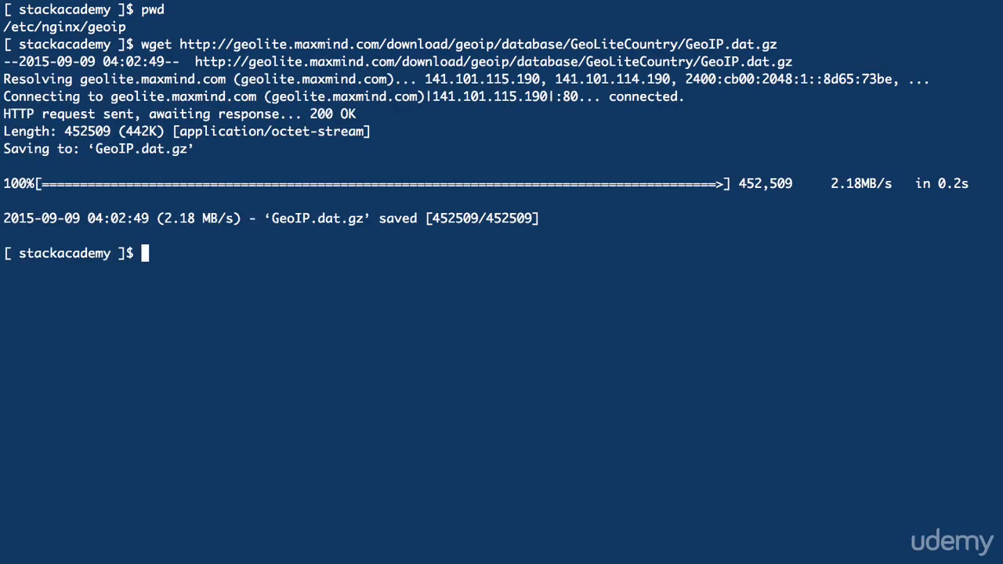
text(gunzip GeoIP.dat.gz)
key(Return)
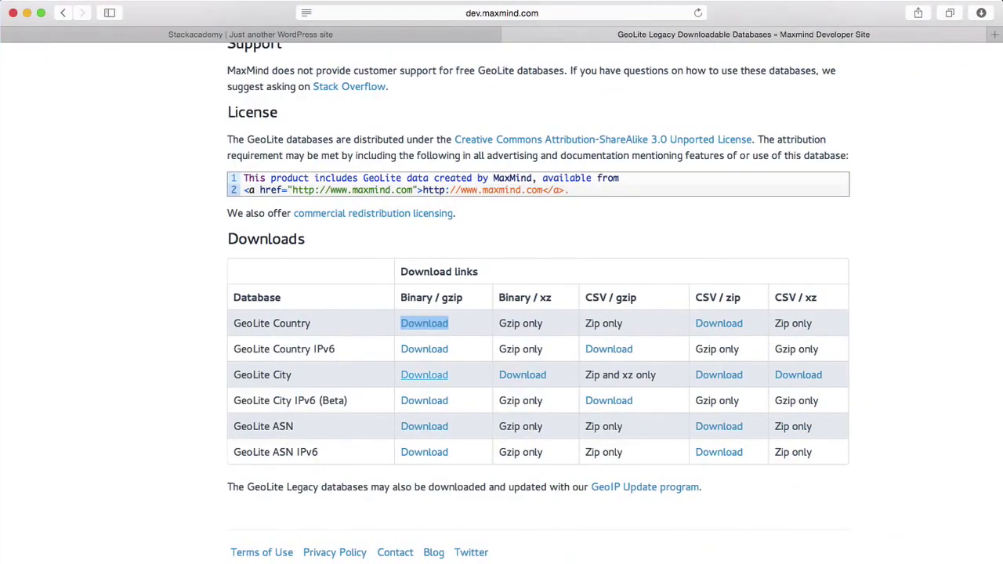
- Copy the GeoLite City download address and fetch GeoLiteCity.dat.gz with wget
right_click(437, 376)
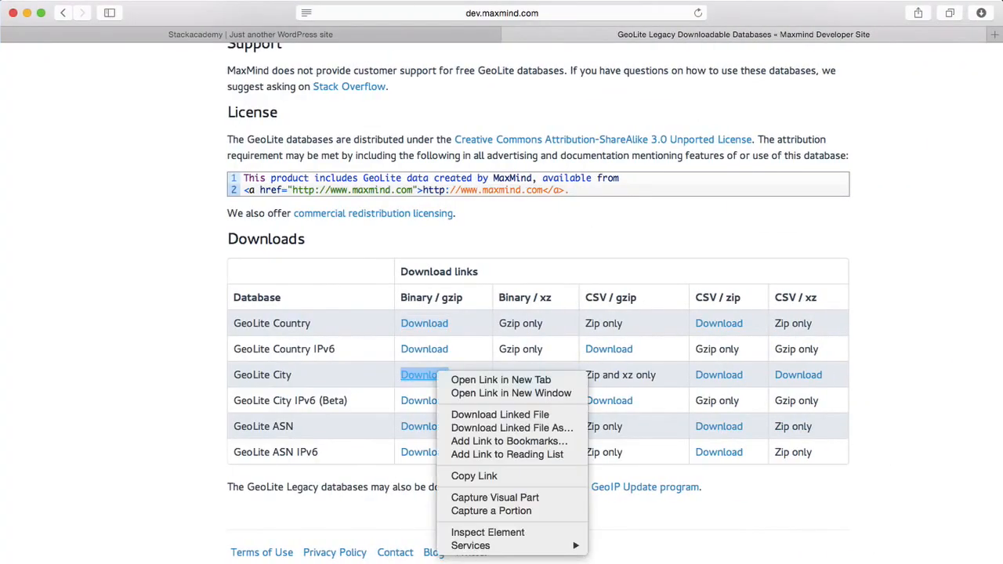
click(475, 475)
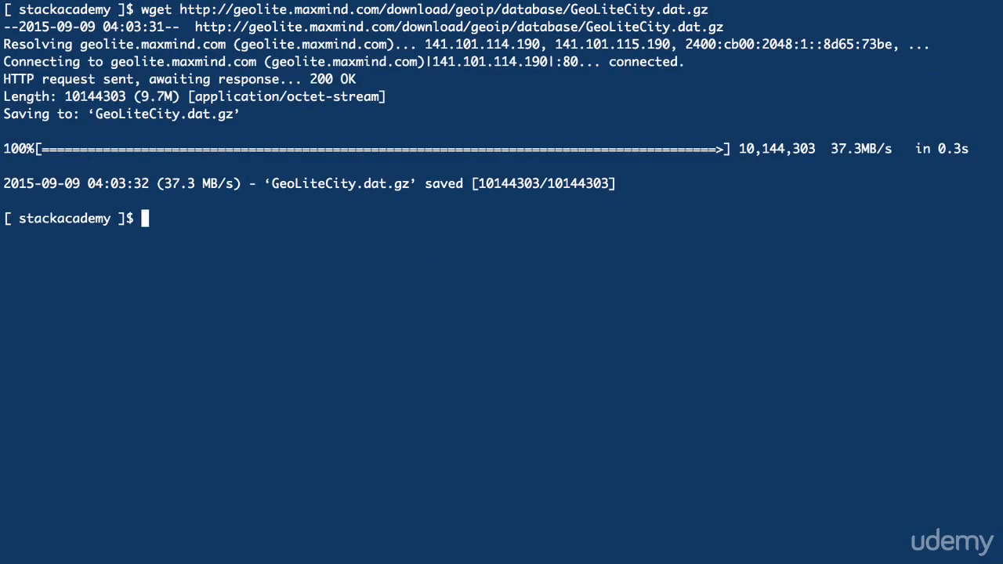
text(gunzip GeoLiteCity.dat.gz)
key(Return)
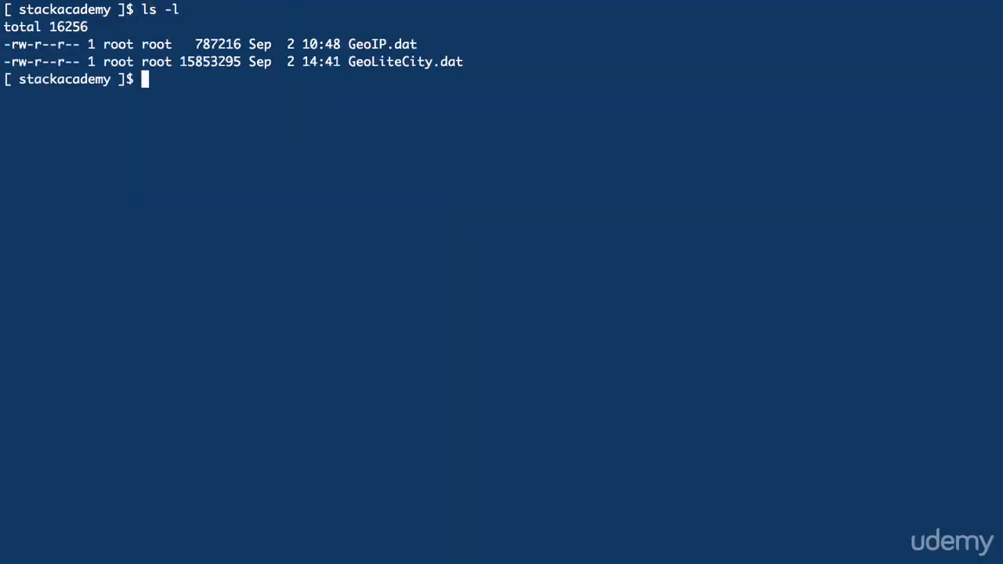
- Comment out the limit_req_zone line and start a # GeoIP section in nginx.conf
key(Down)
key(Down)
key(Down)
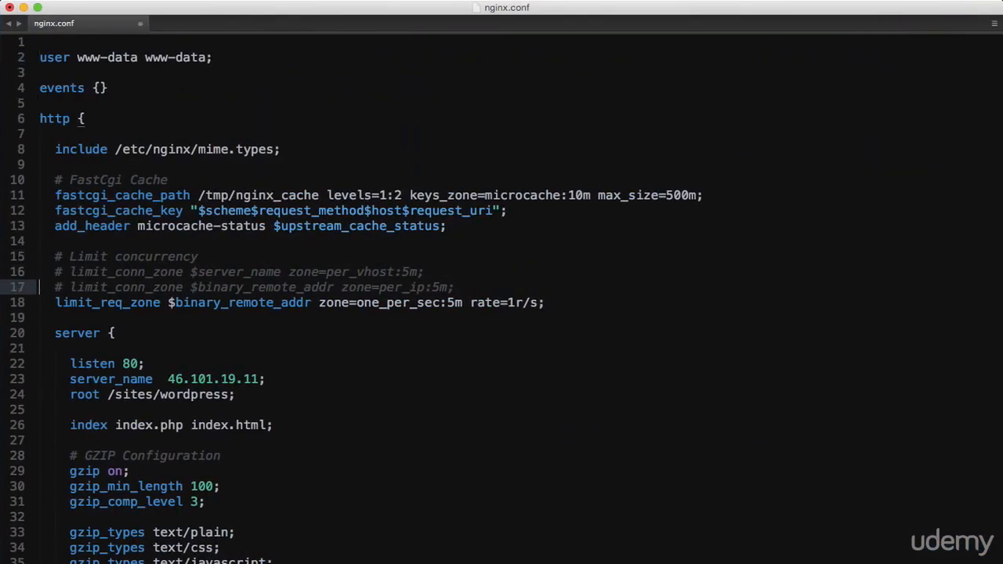
key(Down)
key(Down)
key(super+slash)
key(super+Return)
key(super+Return)
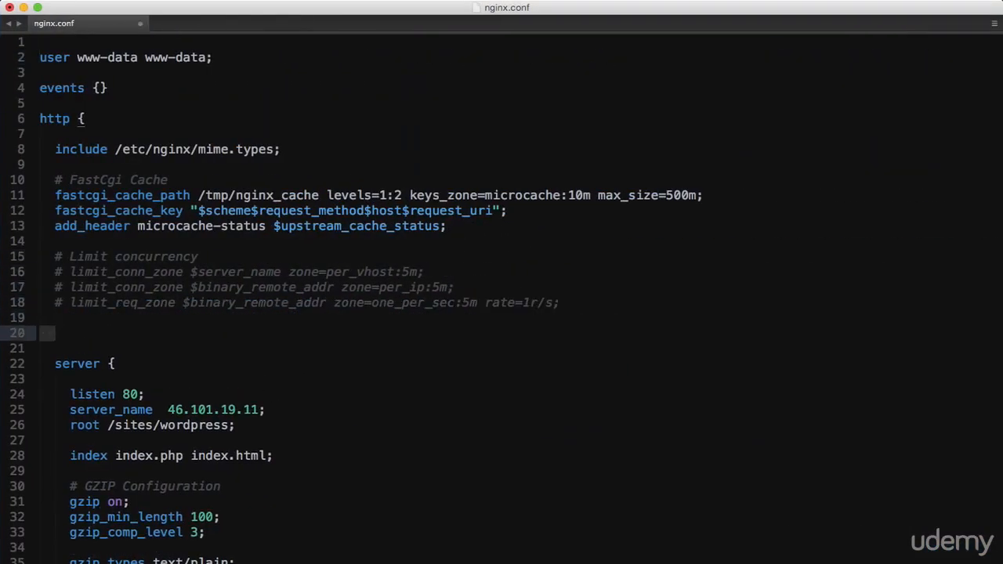
text(# GEo)
key(BackSpace)
key(BackSpace)
text(eoIP)
key(Return)
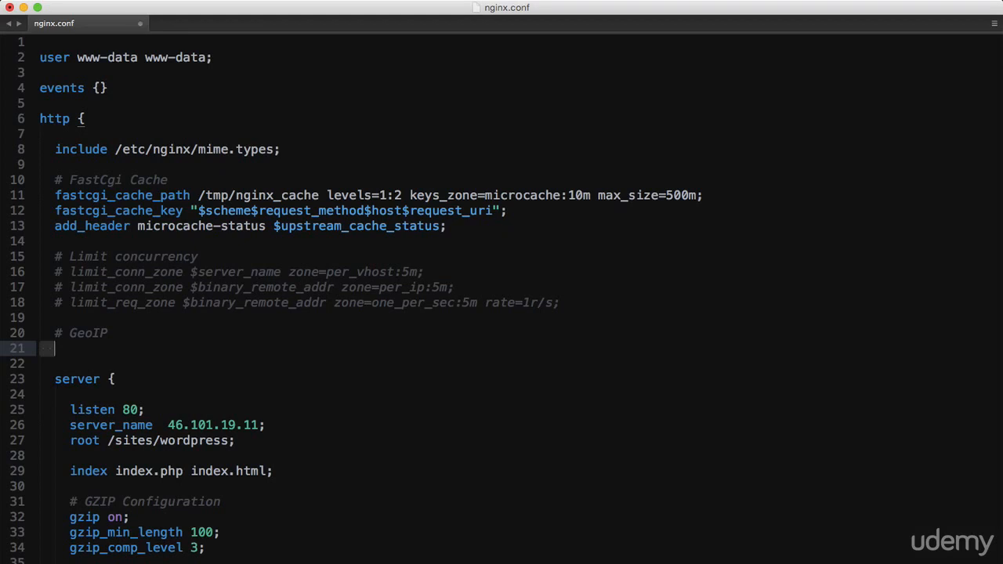
text(geoip_)
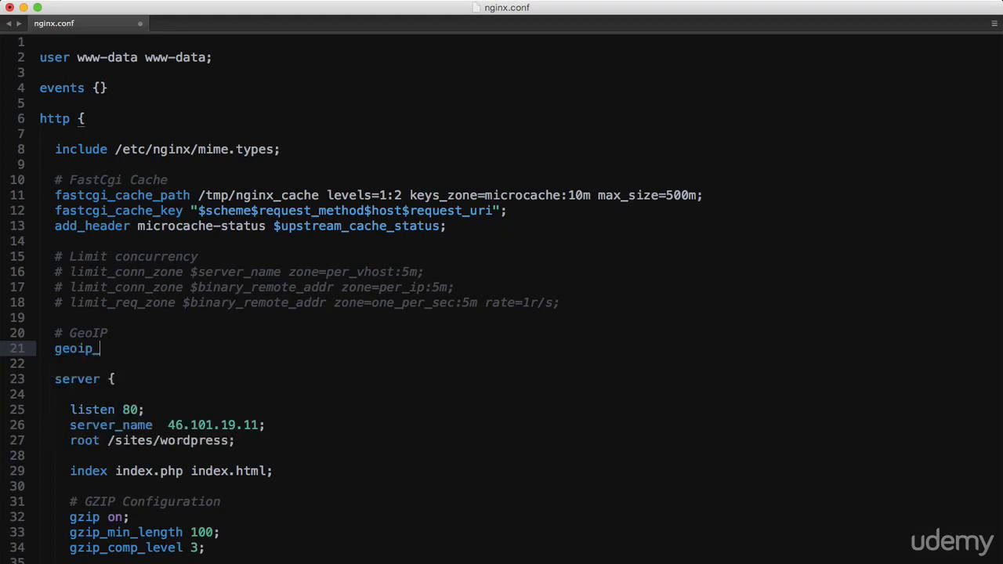
text(country)
text( /etc/nginx/geoip/GeoiIP.dat;)
- Add geoip_country GeoIP.dat and geoip_city GeoLiteCity.dat directives under /etc/nginx/geoip
key(Return)
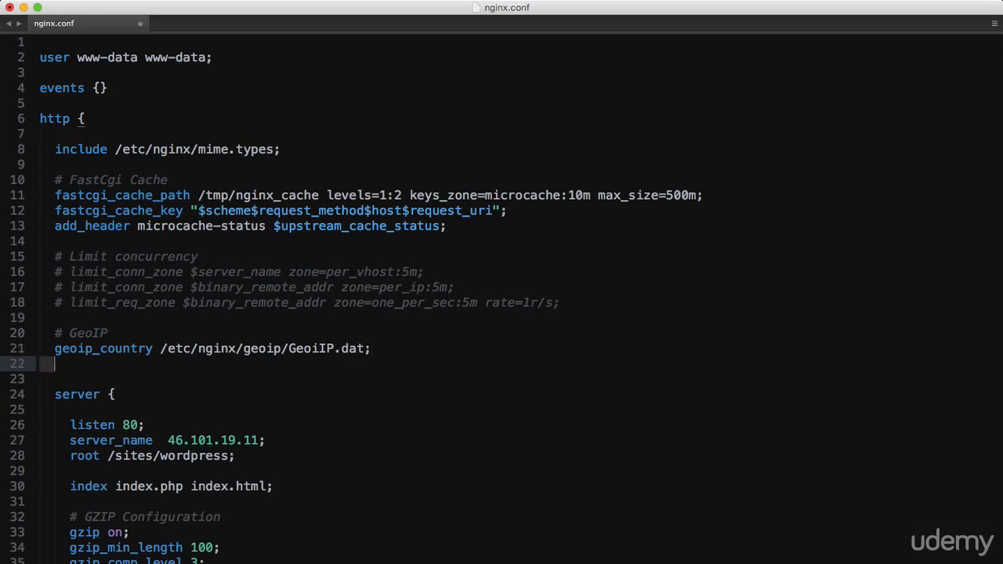
text(geoip_Cit)
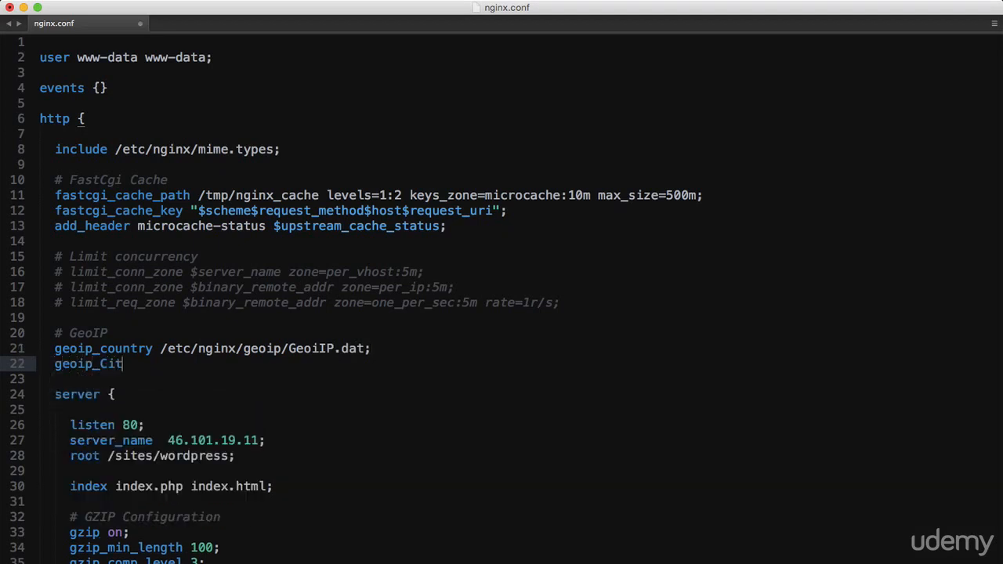
text(y)
key(Left)
key(Left)
key(Left)
key(BackSpace)
text(c)
key(Right)
key(Right)
key(Right)
text(/etc/nginx/geoip/)
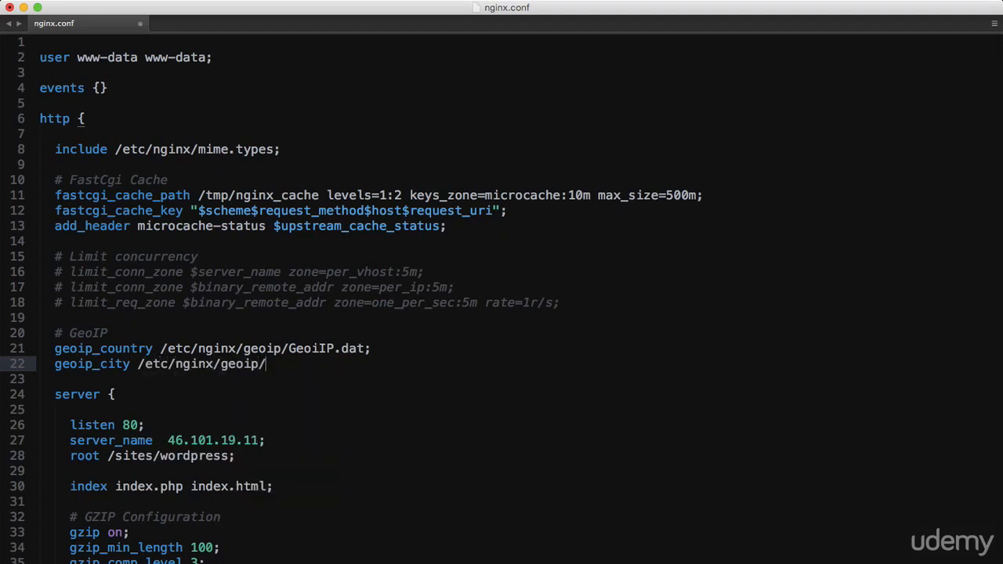
text(GeoLiteCity.dat;)
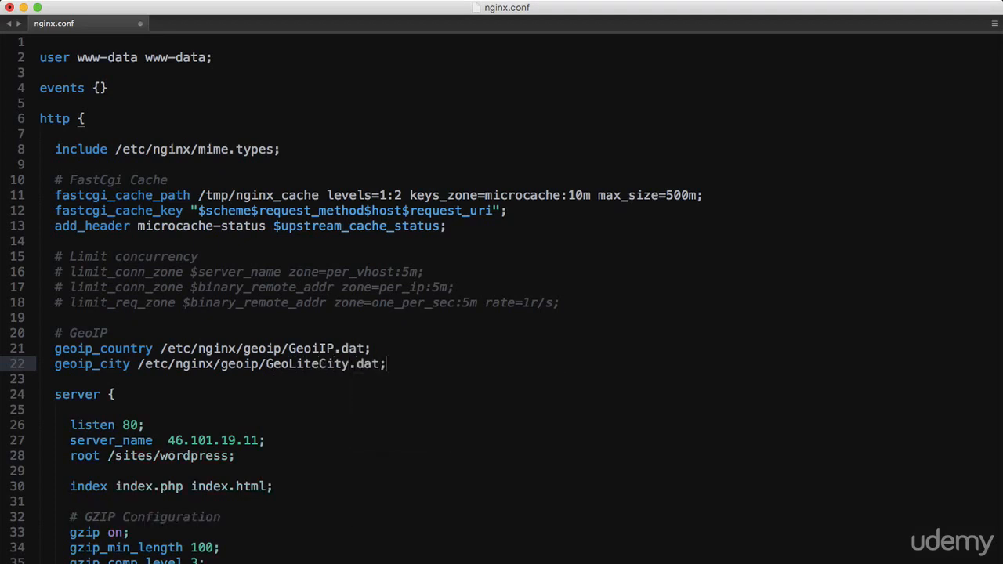
text(nginx -t)
- Run nginx -t, then remove the stray 'i' from GeoiIP.dat in nginx.conf and save
key(Return)
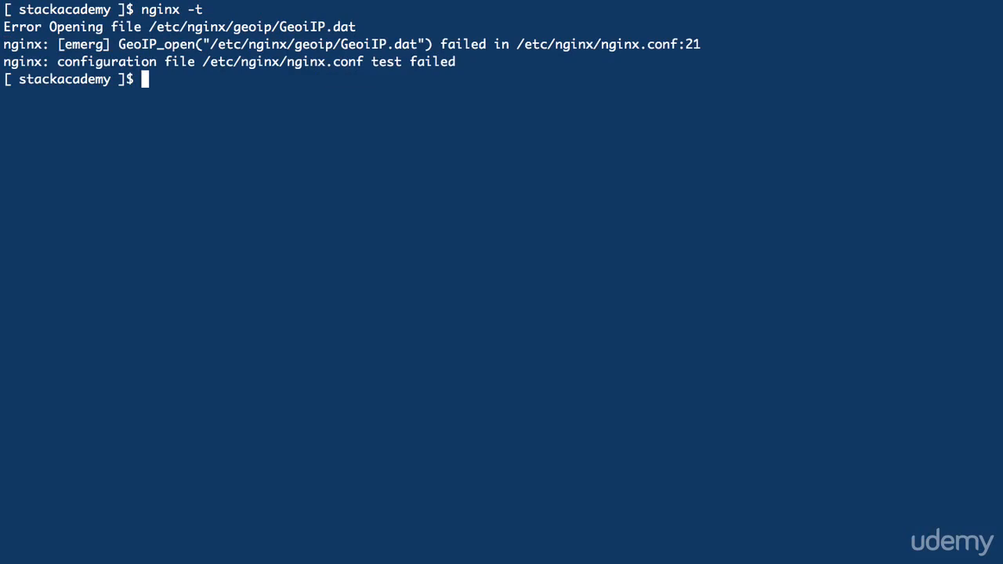
key(ctrl+Left)
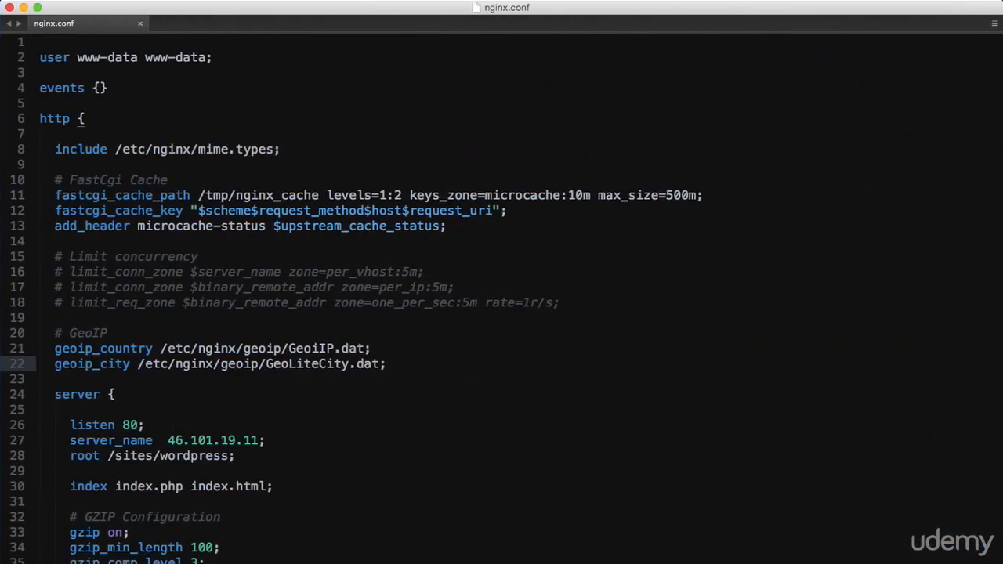
key(Up)
key(alt+Left)
key(alt+Left)
key(alt+Left)
key(Right)
key(Right)
key(Right)
key(Delete)
- Rerun nginx -t successfully and reload the nginx service
key(ctrl+Right)
key(Up)
key(Return)
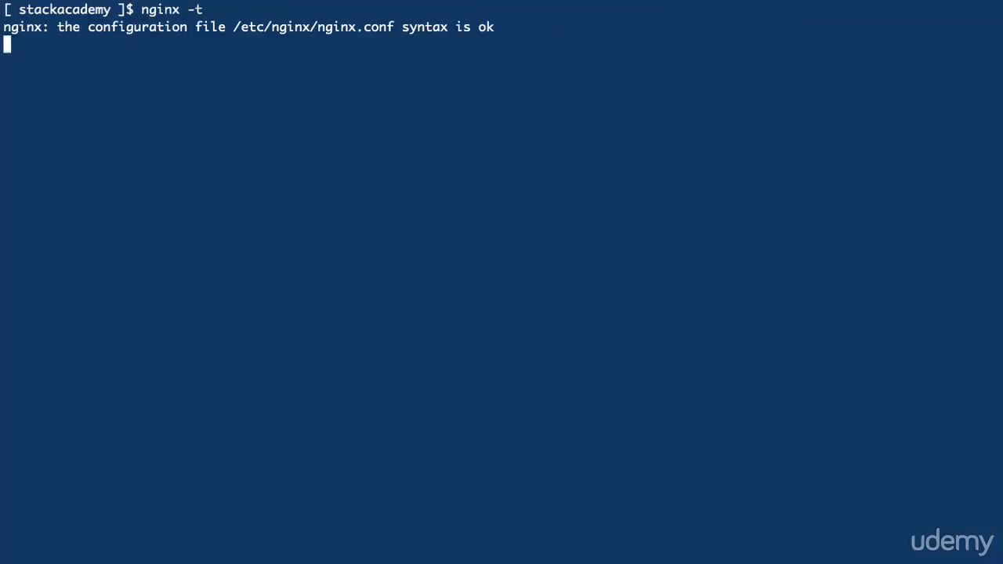
text(nginx)
key(BackSpace)
key(BackSpace)
key(BackSpace)
text(service nginx reload)
key(Return)
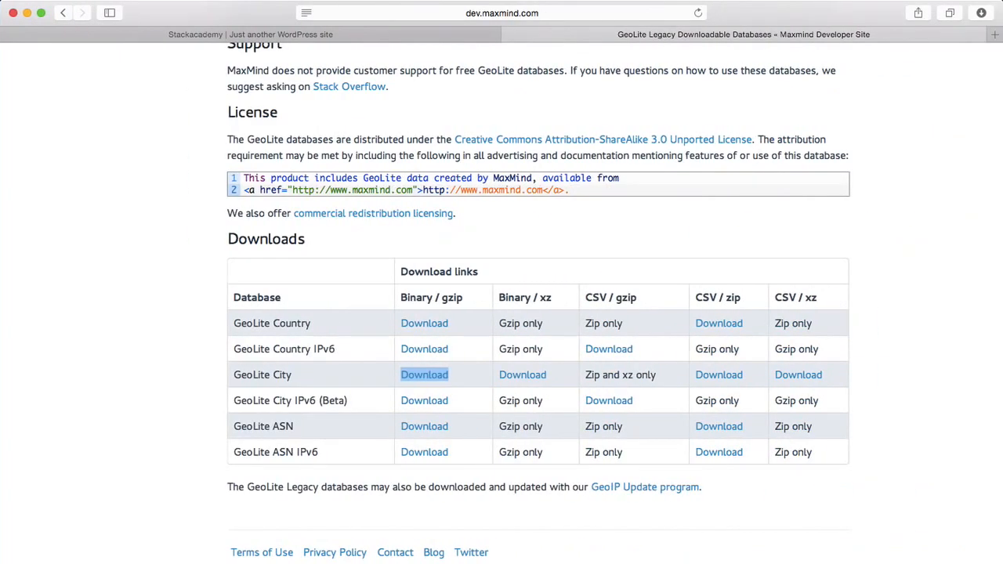
- Load the ngx_http_geoip_module docs in a new tab and jump to geoip_country
key(super+t)
text(http://nginx.org/en/docs/http/ngx_http_geoip_module.html)
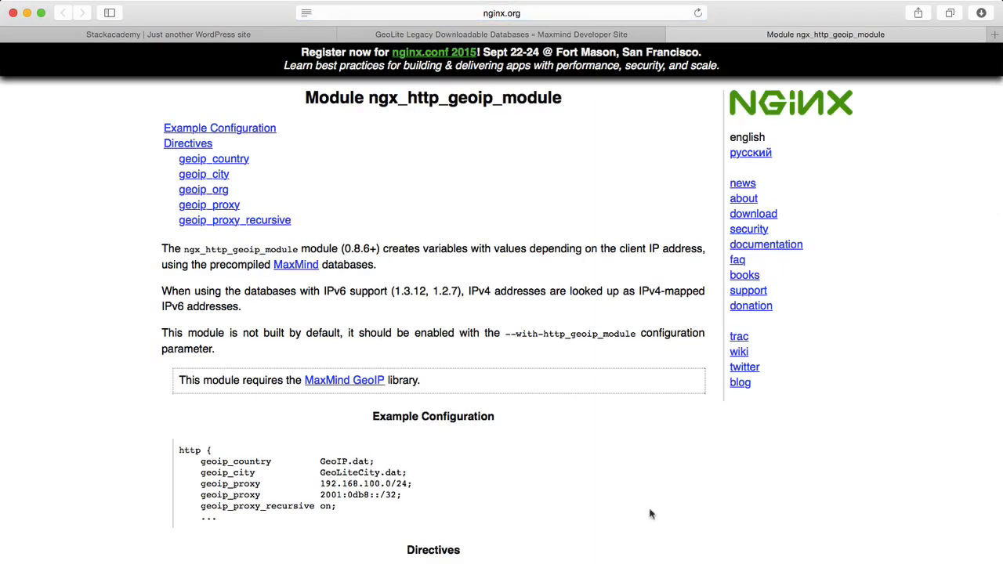
click(242, 160)
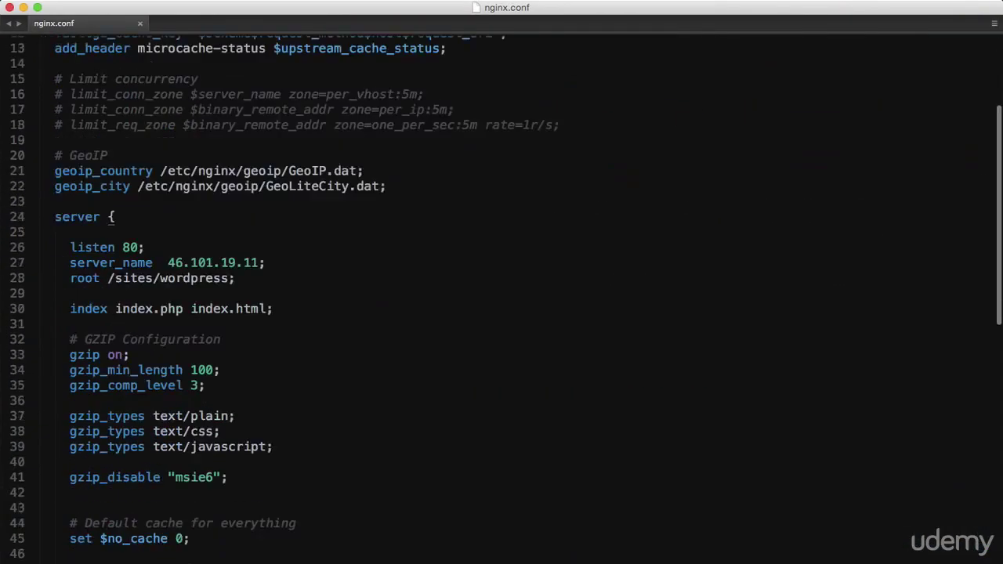
scroll(502, 297, down, 10)
- Add location /geo_country returning 200 "Visiting from: $geoip_country_name" after the wp-admin rule
click(72, 216)
click(469, 186)
key(Return)
key(Return)
text(location /country)
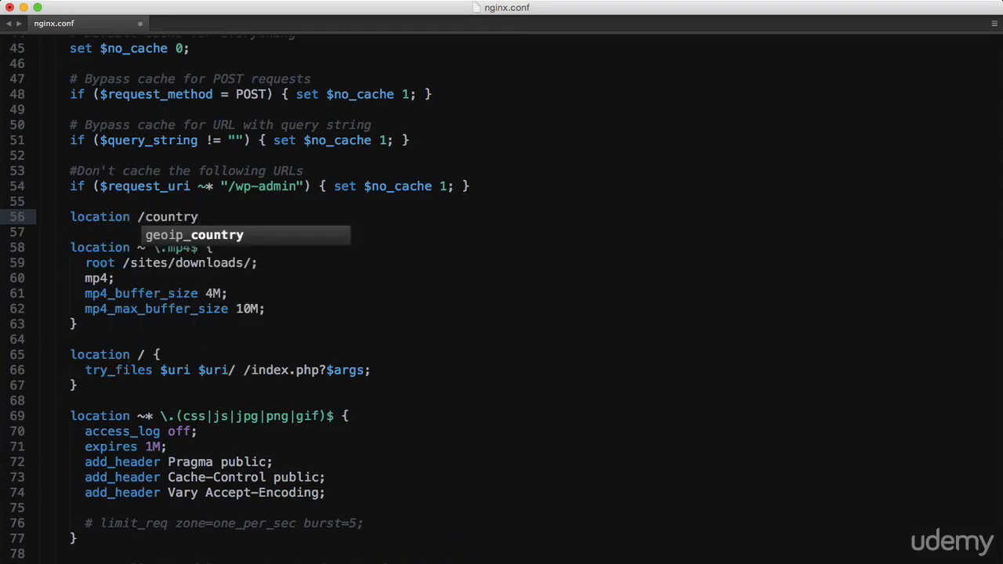
key(alt+BackSpace)
text(geo_country)
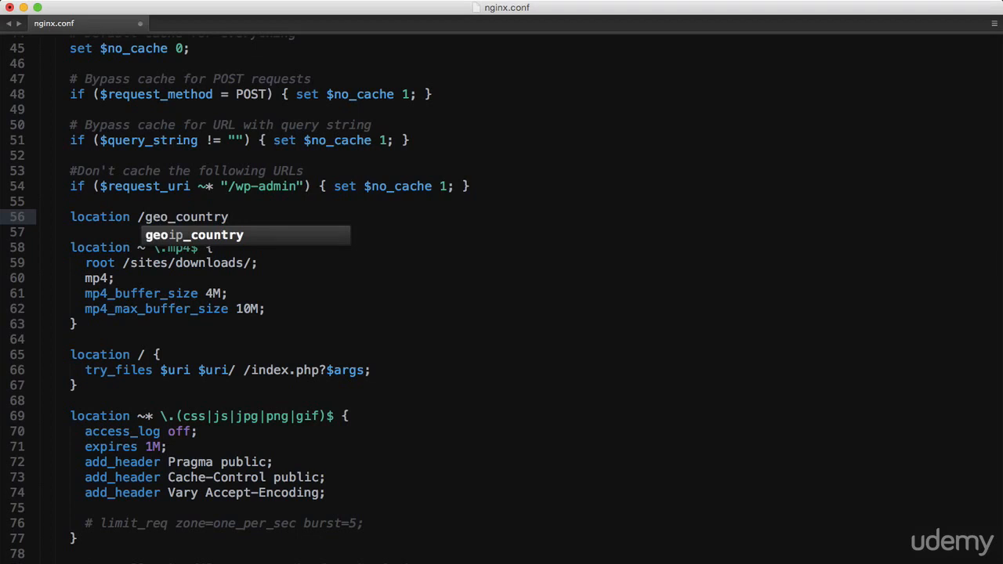
text( {)
key(Return)
text(r)
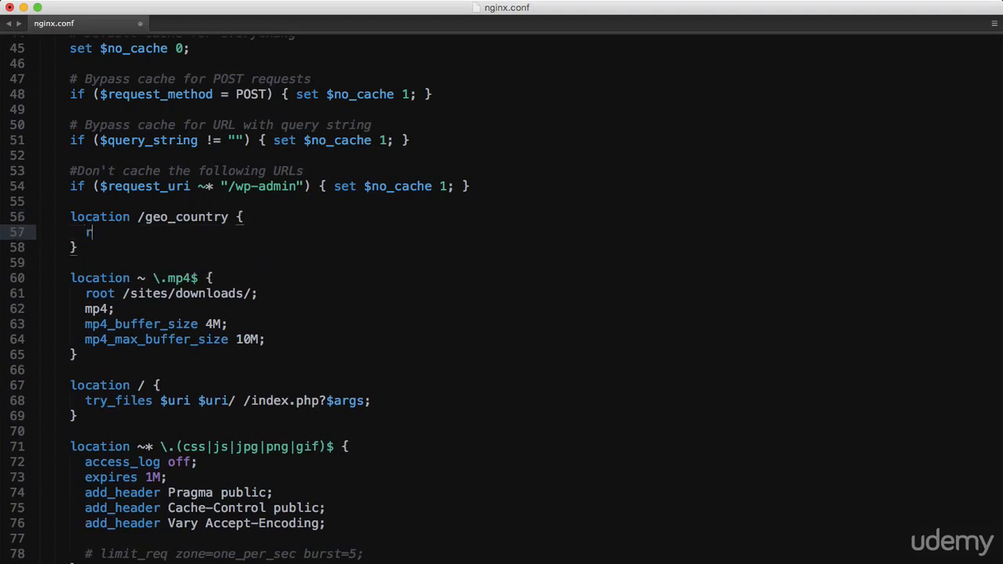
text(eturn 200 "Visiting from: $geoip_country_name";)
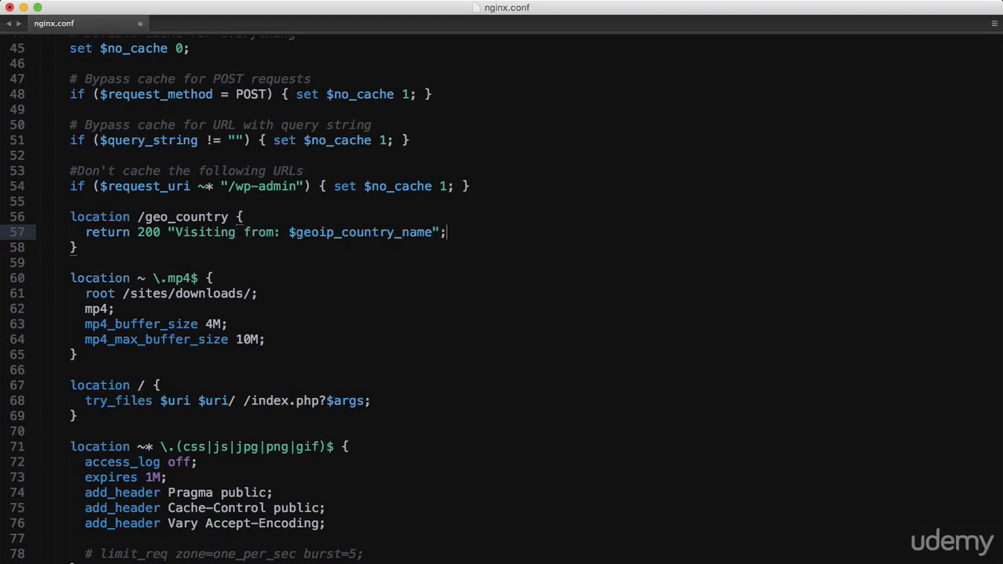
- Reload nginx with service nginx reload to apply the new location
key(Return)
key(ctrl+Right)
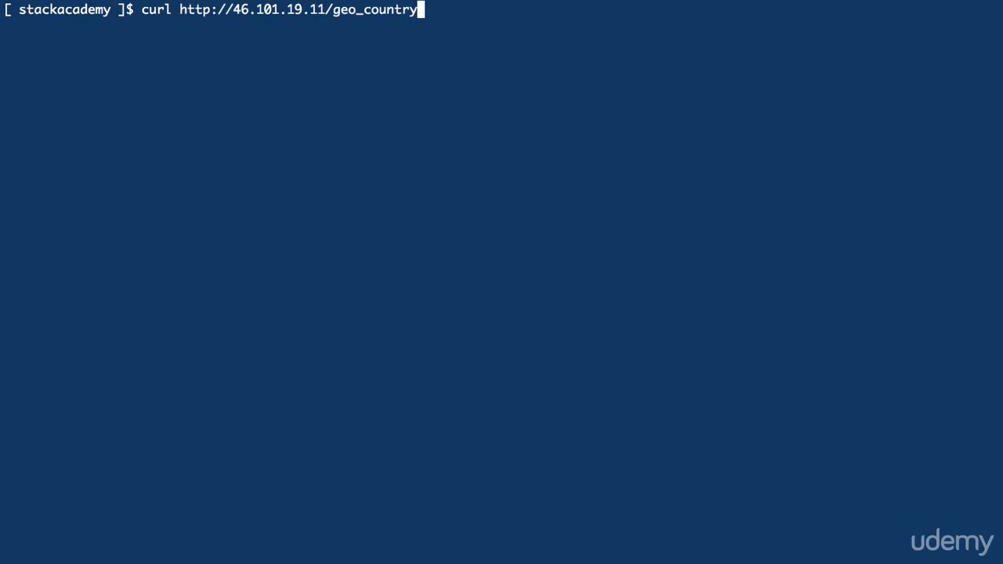
key(Return)
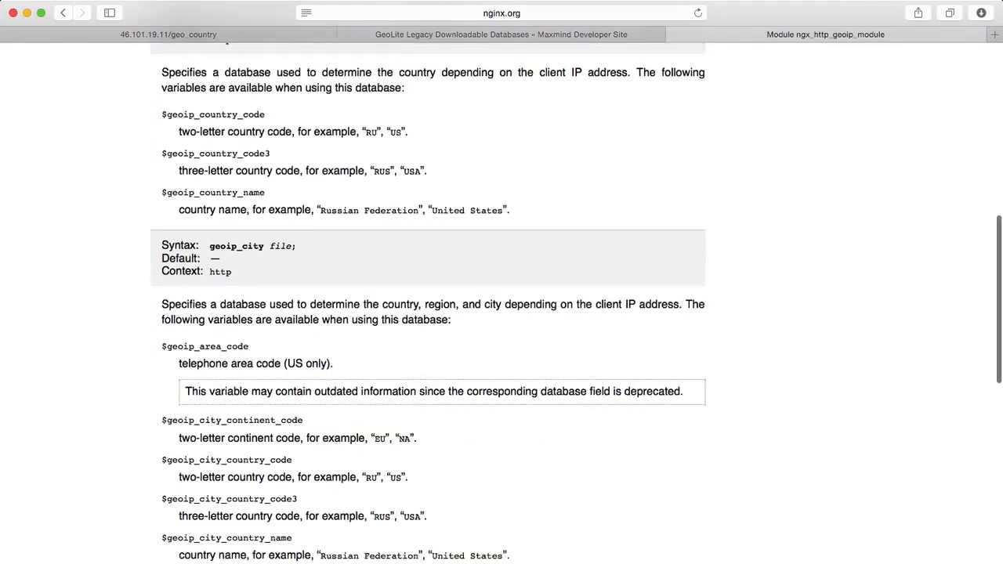
scroll(502, 314, down, 5)
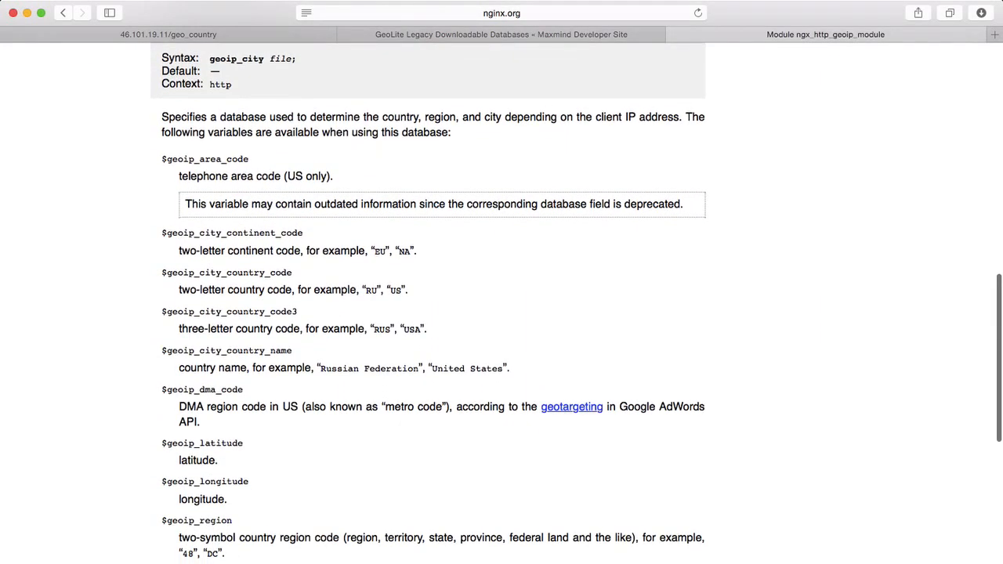
scroll(502, 314, down, 5)
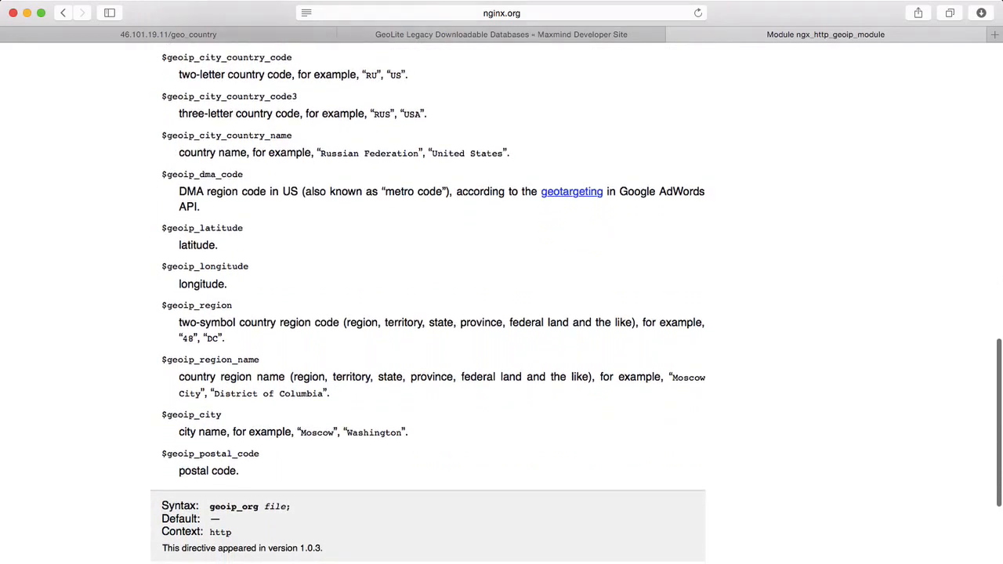
- Select the $geoip_city variable name in the nginx geoip documentation
double_click(194, 415)
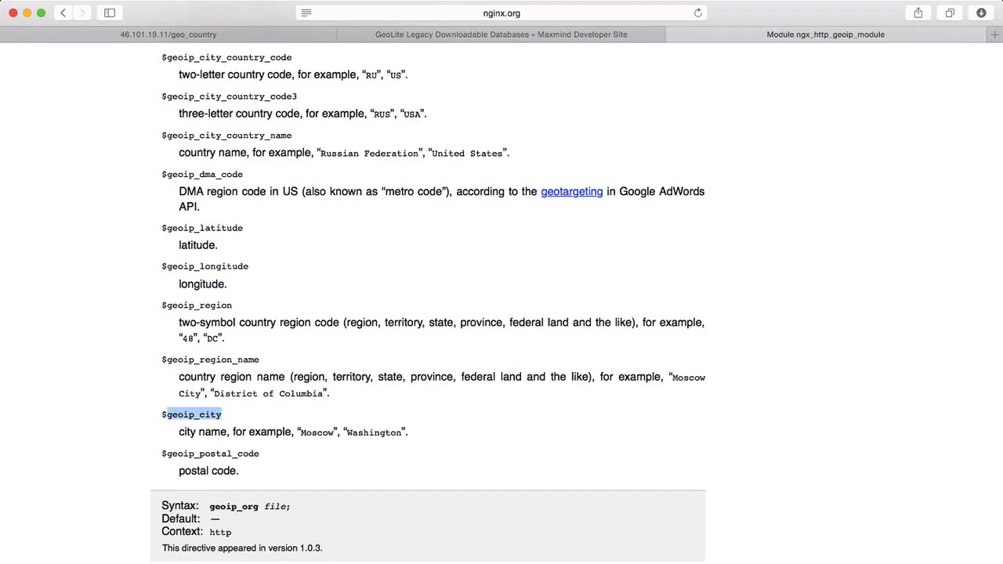
- Rename the test location path on line 56 from /geo_country to /geo_city
key(ctrl+Right)
key(Up)
key(Left)
key(Left)
key(Left)
key(BackSpace)
key(BackSpace)
key(BackSpace)
key(BackSpace)
key(BackSpace)
text(ity)
key(Right)
- Replace $geoip_country_name with $geoip_city as the returned variable on line 57
key(Down)
key(End)
key(Left)
key(Left)
key(alt+shift+Left)
text(geoip_city)
key(ctrl+Right)
text(service nginx reload)
- Reload nginx, then curl /geo_city and get 'Visiting from: London' back
key(Return)
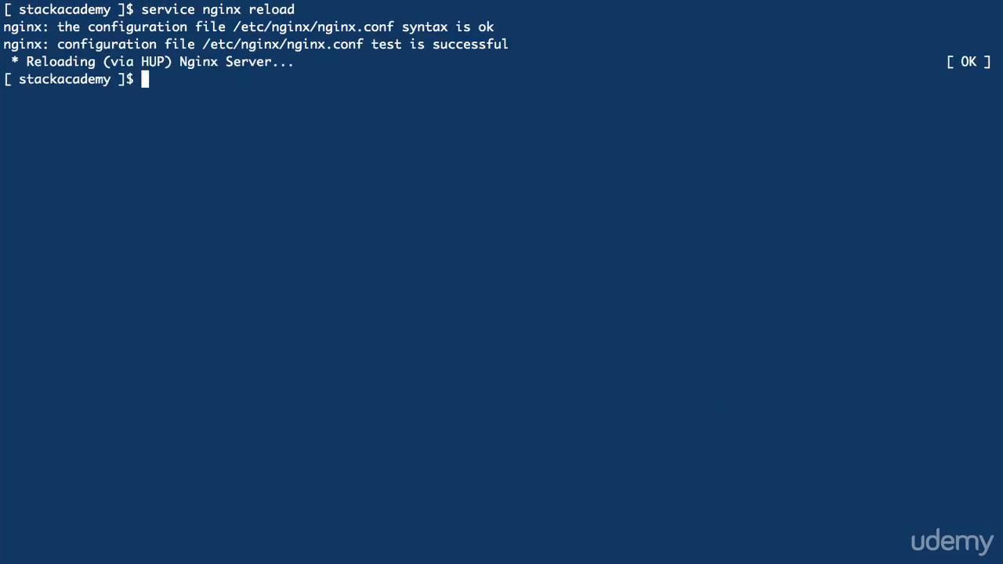
key(Up)
key(Up)
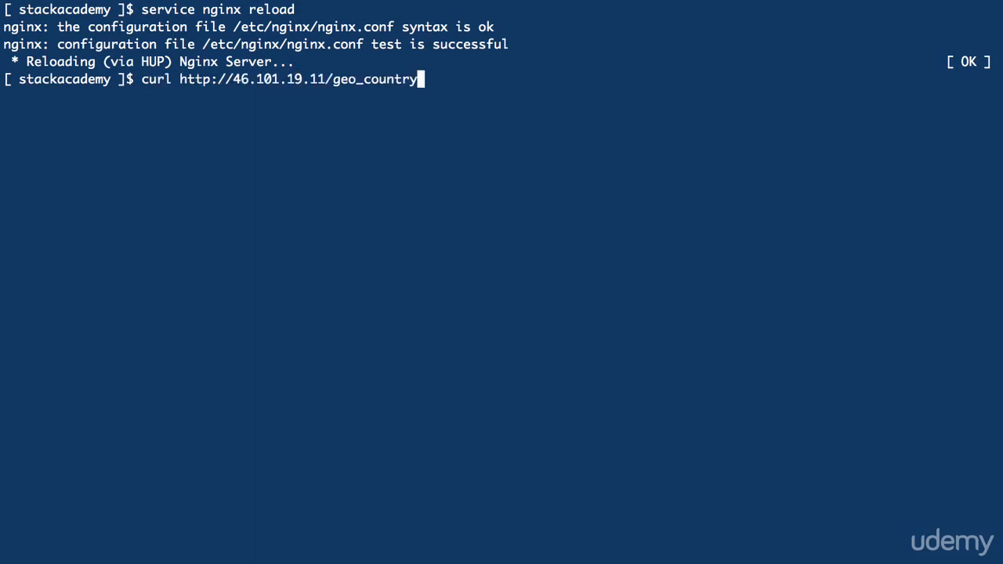
key(BackSpace)
key(BackSpace)
key(BackSpace)
key(BackSpace)
key(BackSpace)
text(ity)
key(Return)
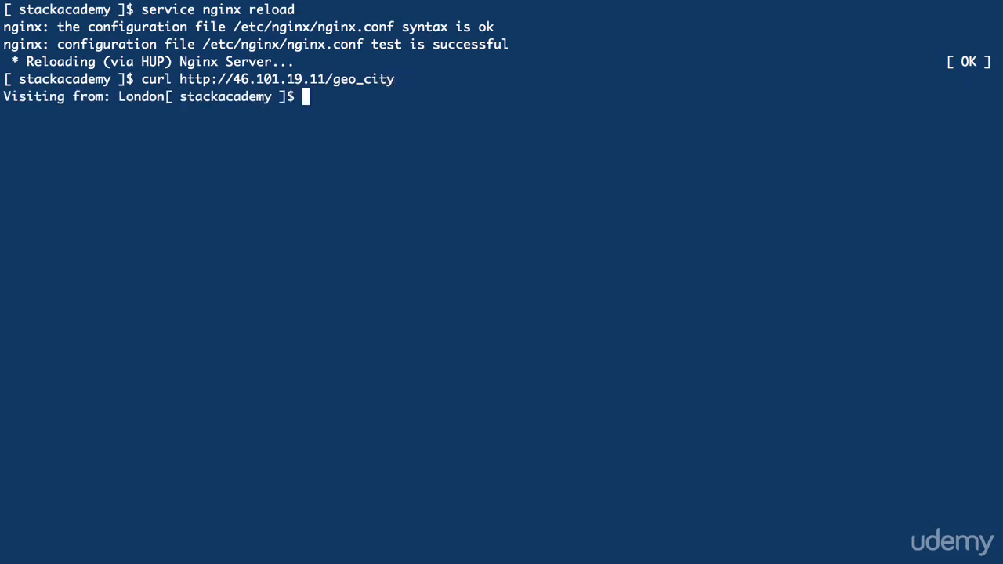